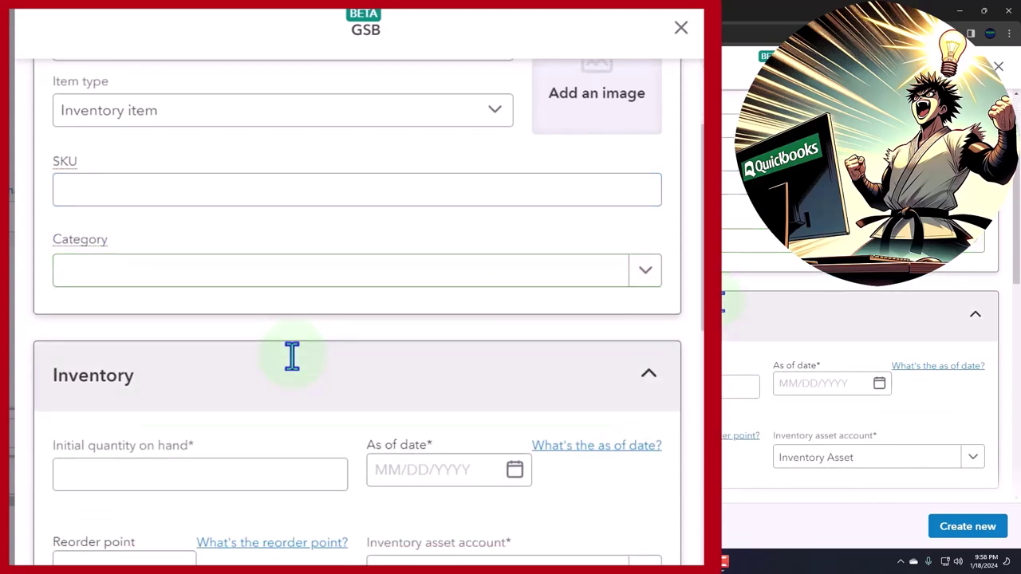
Set the new inventory item's initial quantity on hand to 0 with an as-of date of 01/01/2024
key(Tab)
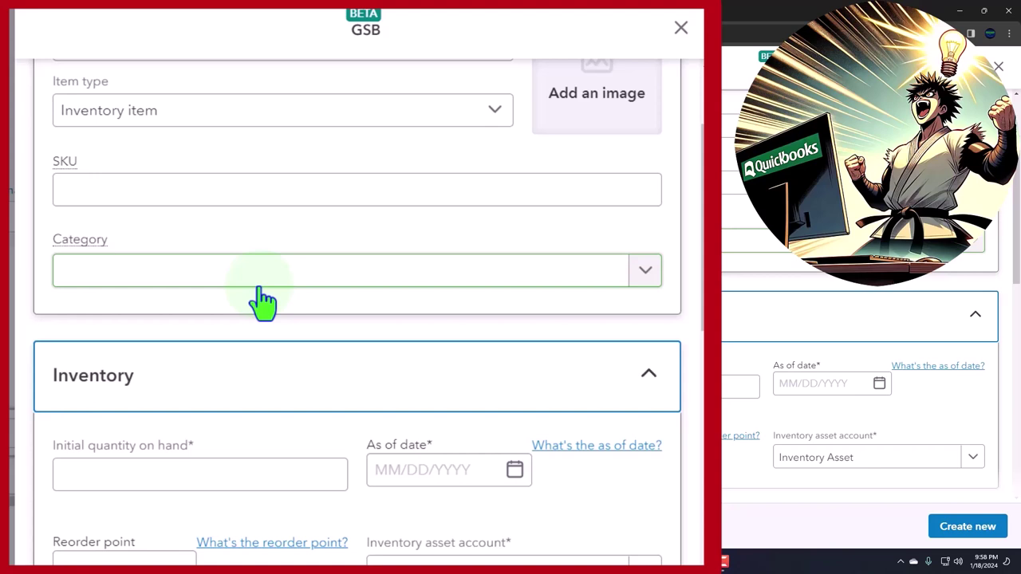
key(Tab)
scroll(263, 302, down, 2)
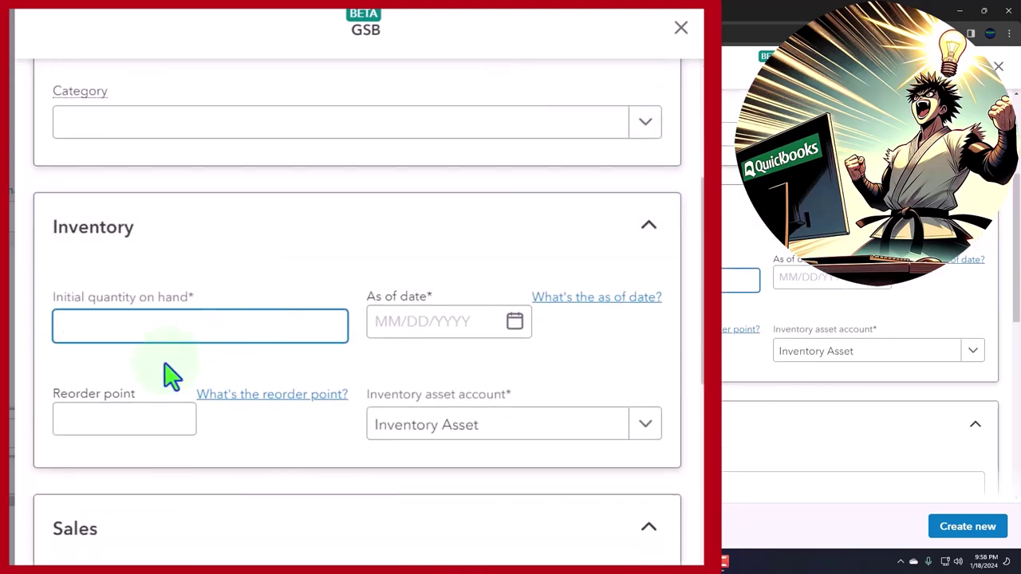
text(0)
key(Tab)
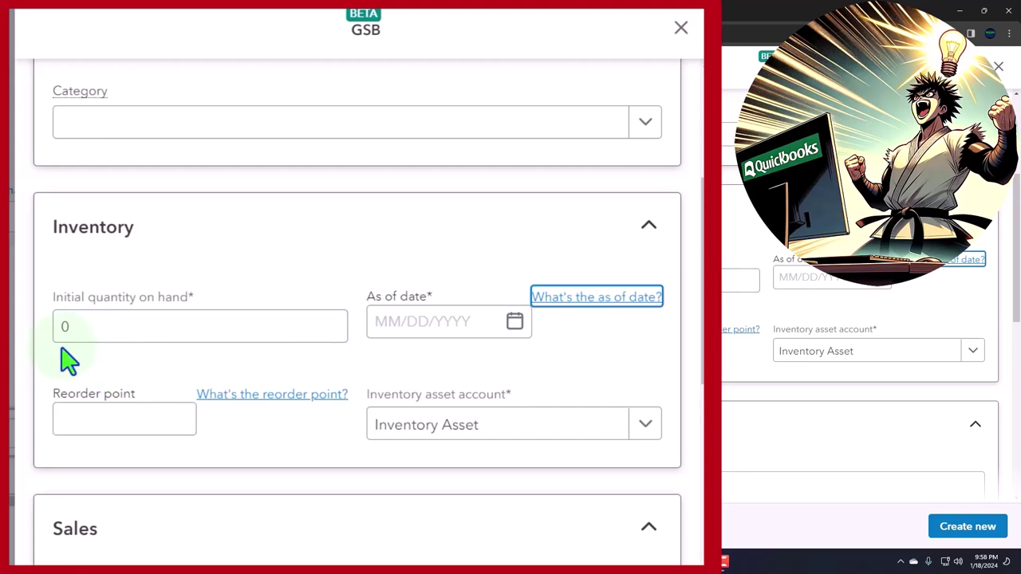
click(515, 321)
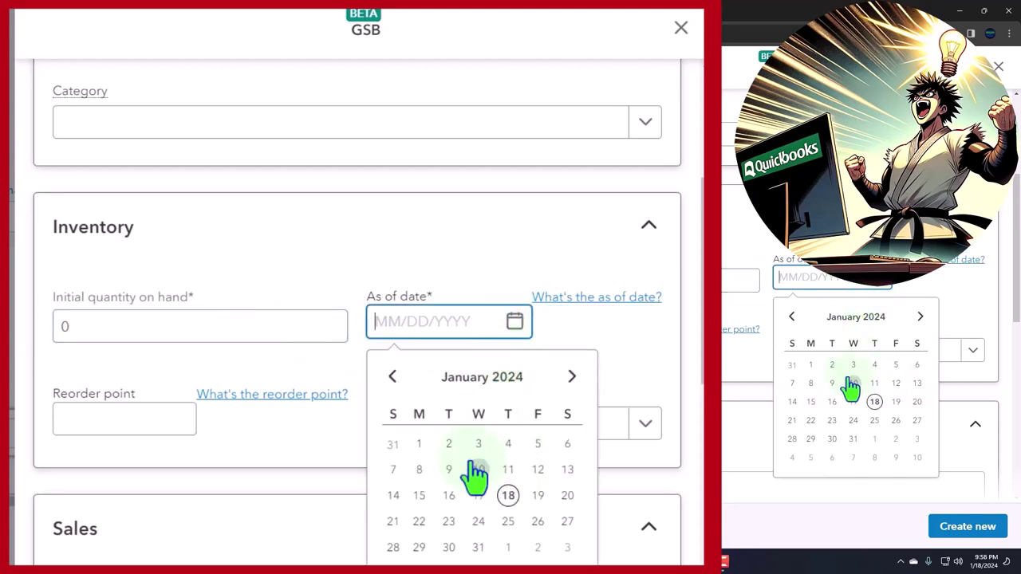
click(420, 445)
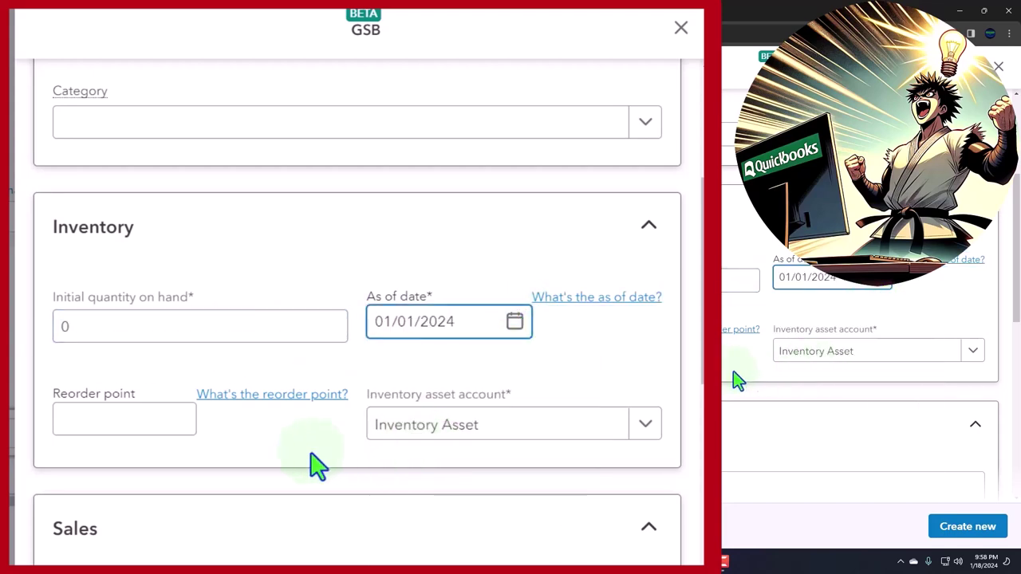
Set the item's reorder point to 0
click(128, 423)
scroll(128, 423, down, 1)
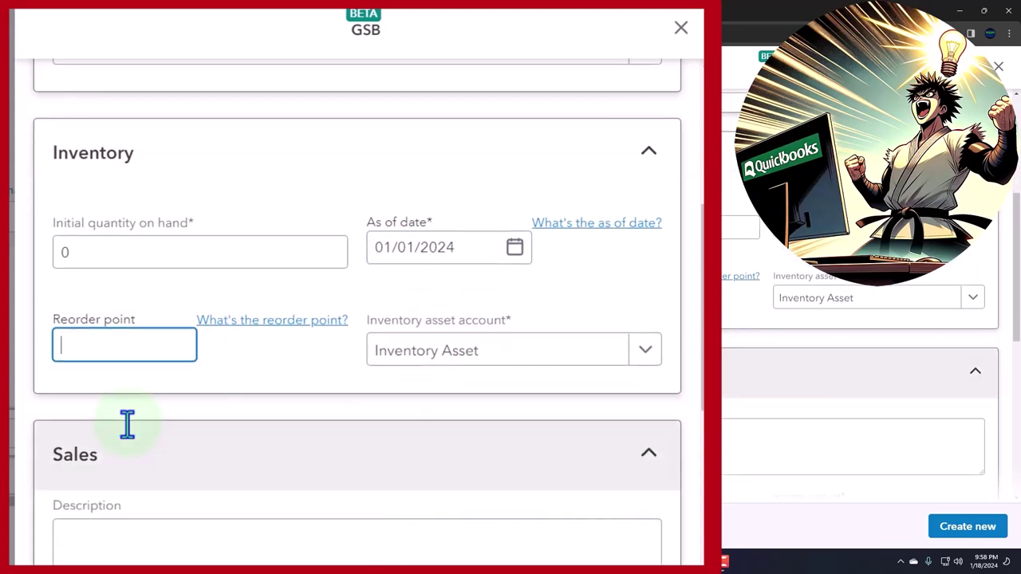
text(0)
key(Tab)
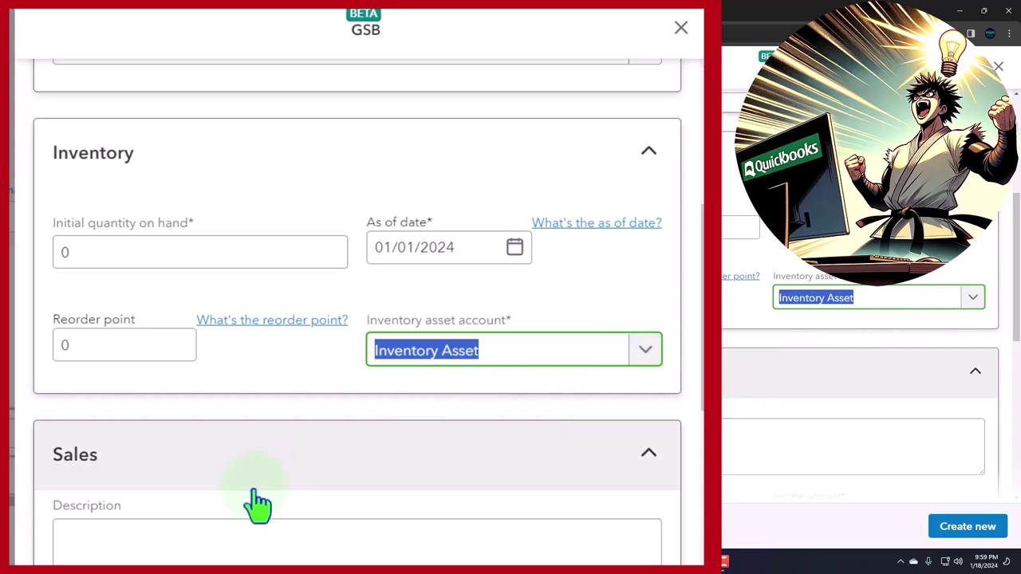
Enter "Gibson SG" as the item's sales description and copy that text
scroll(255, 501, down, 3)
click(141, 332)
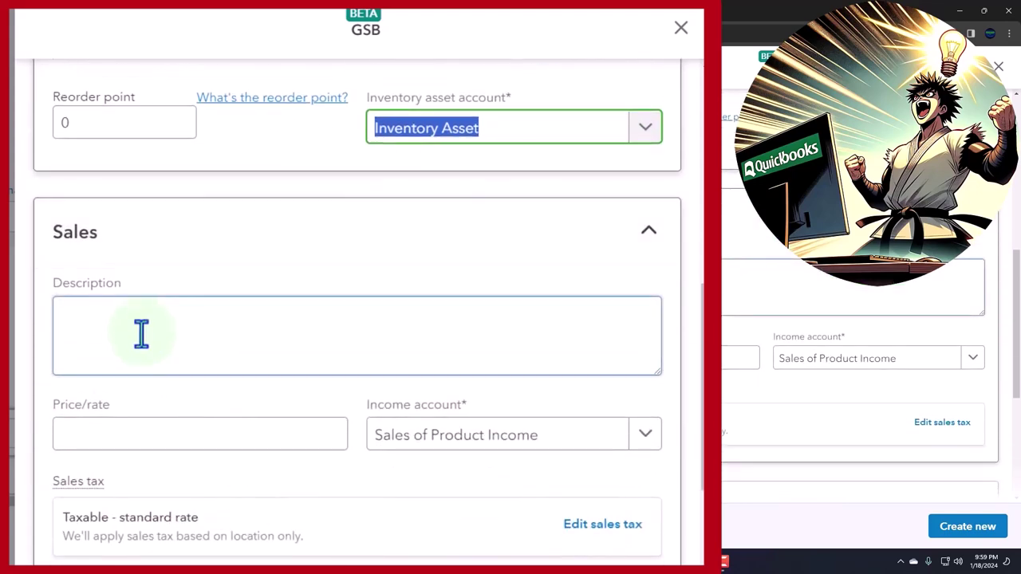
text(Gibson SG)
key(ctrl+a)
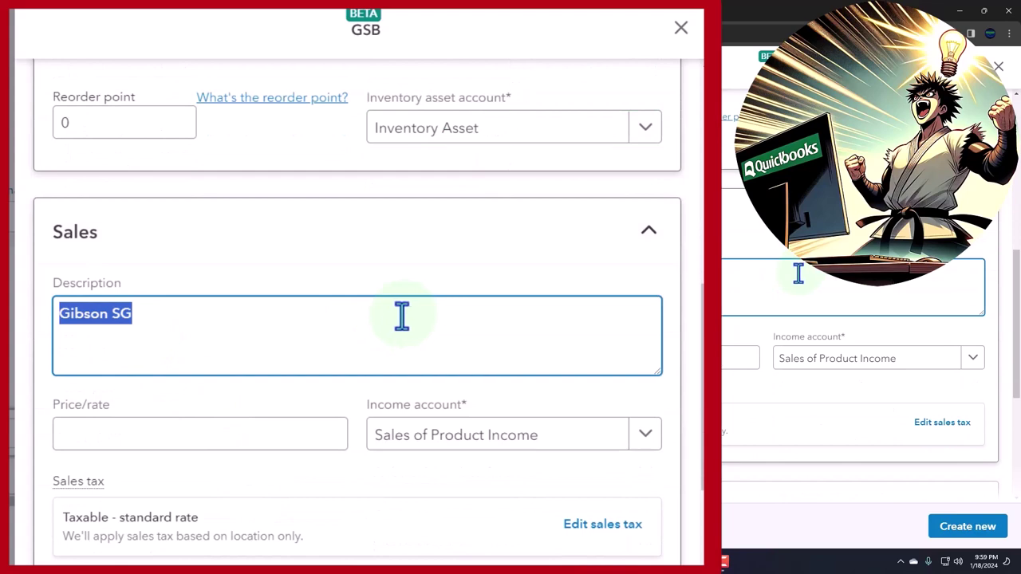
right_click(97, 314)
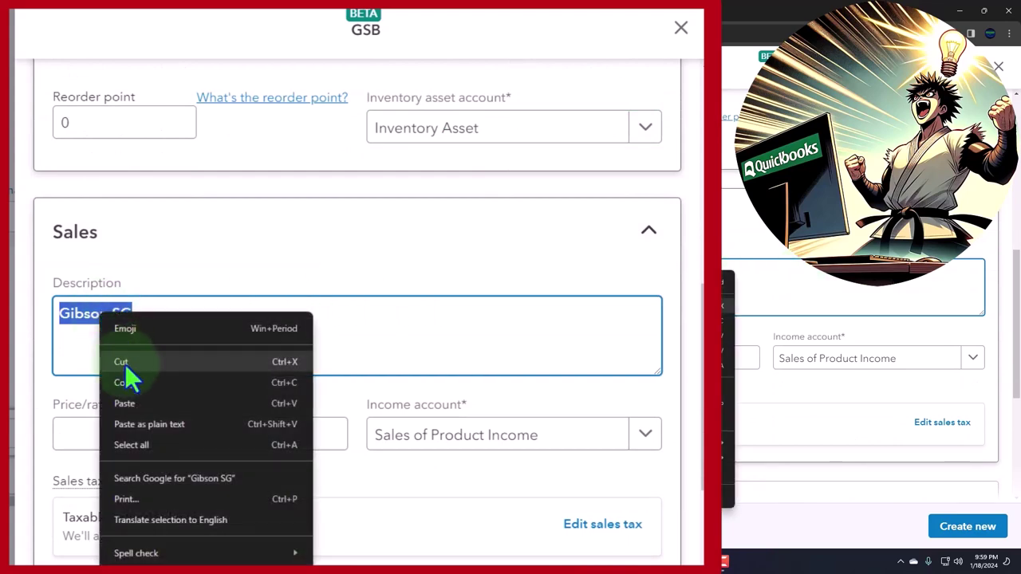
click(135, 383)
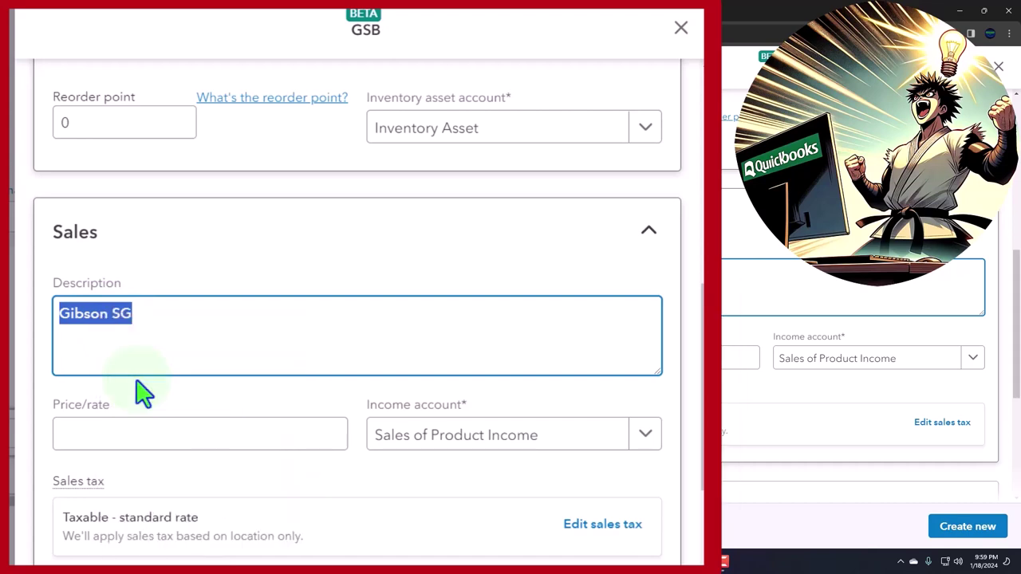
Set the item's sales price/rate to 598
scroll(141, 391, down, 1)
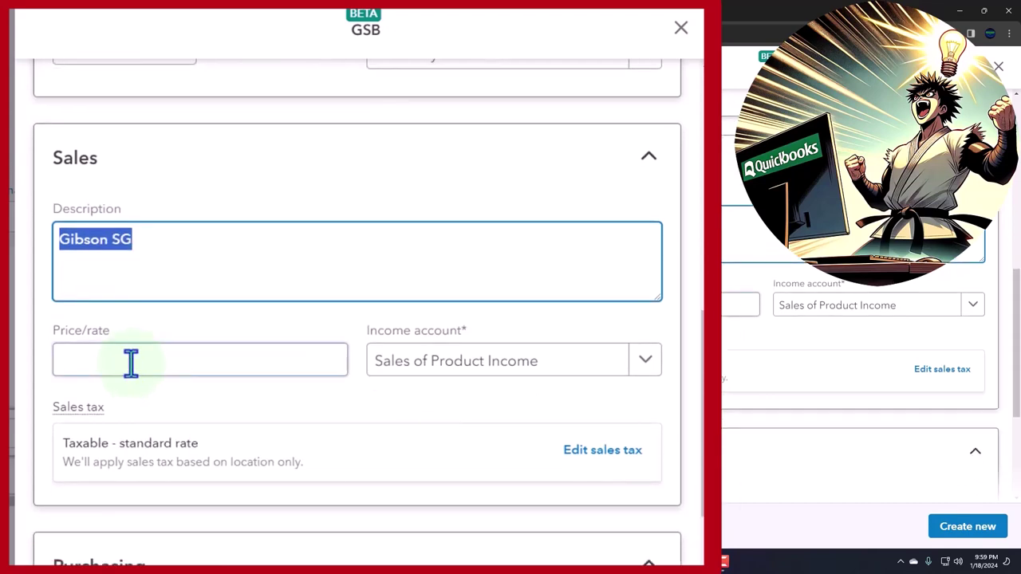
click(131, 361)
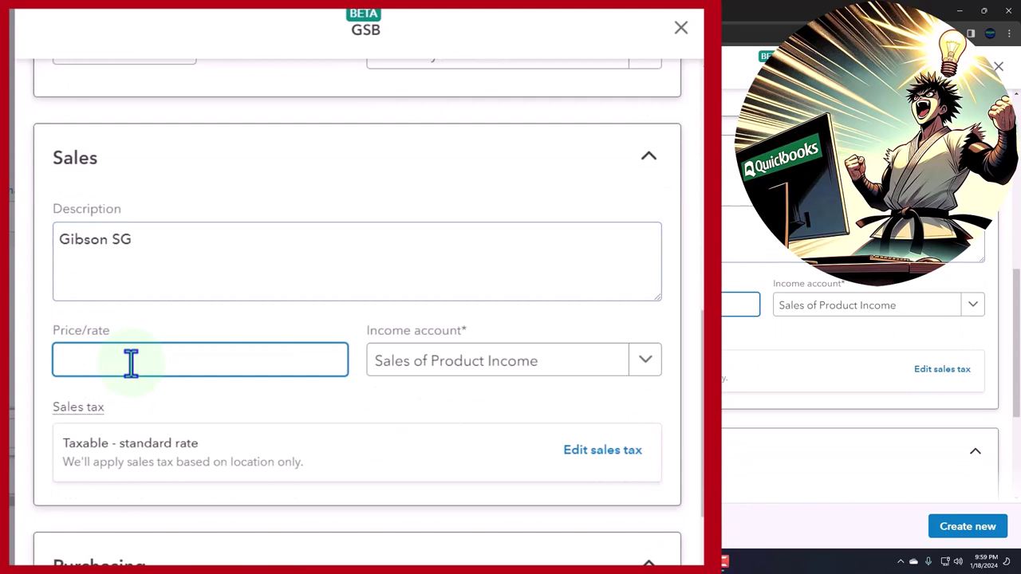
text(598)
key(Tab)
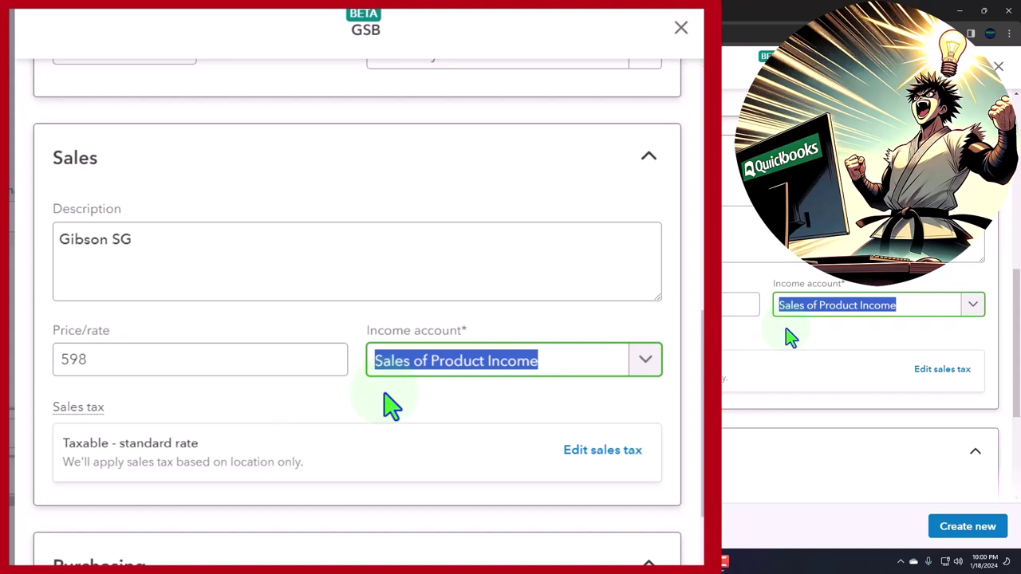
Fill in the purchasing details with the description "Gibson SG" and a purchase cost of 598
scroll(391, 407, down, 5)
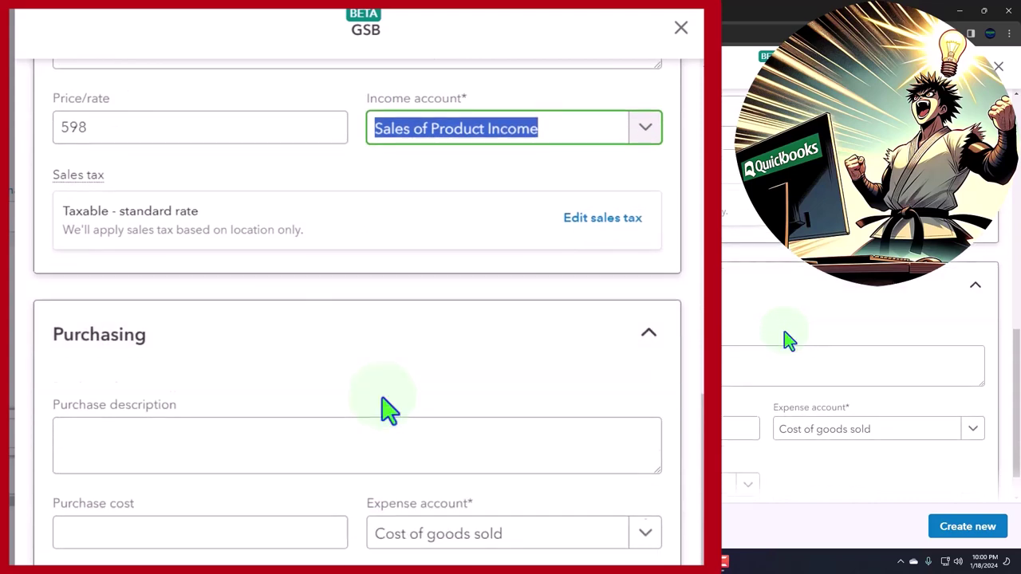
click(229, 381)
text(Gibson SG)
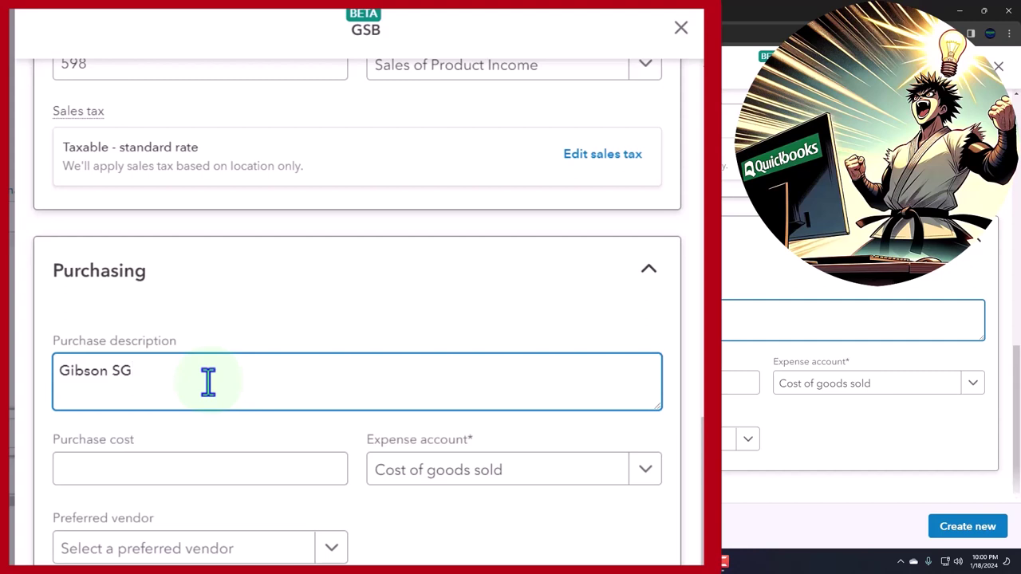
click(199, 473)
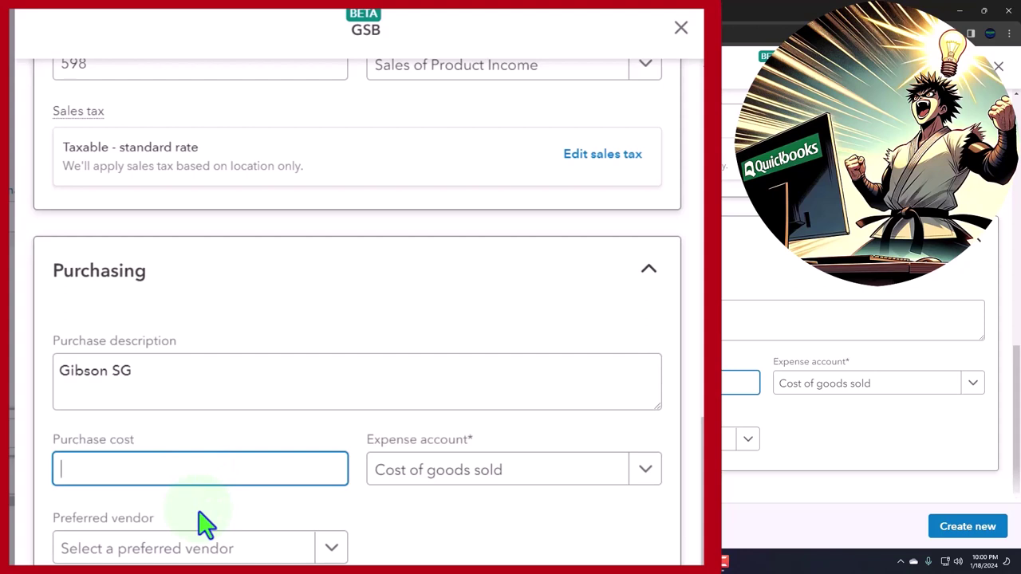
text(598)
key(Tab)
Change the item's sales price/rate to 777
scroll(270, 526, up, 2)
scroll(269, 527, up, 1)
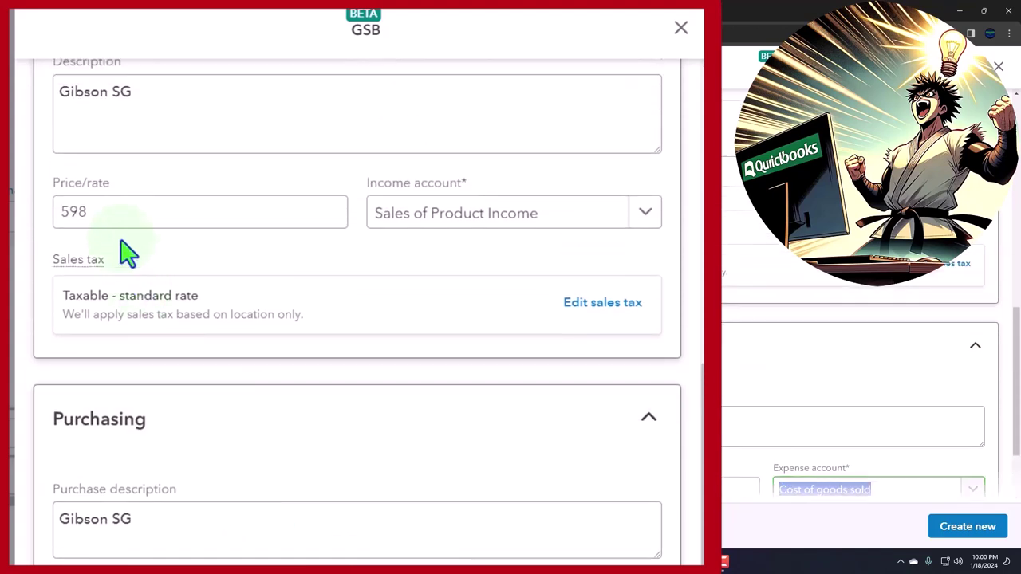
drag(94, 213, 36, 211)
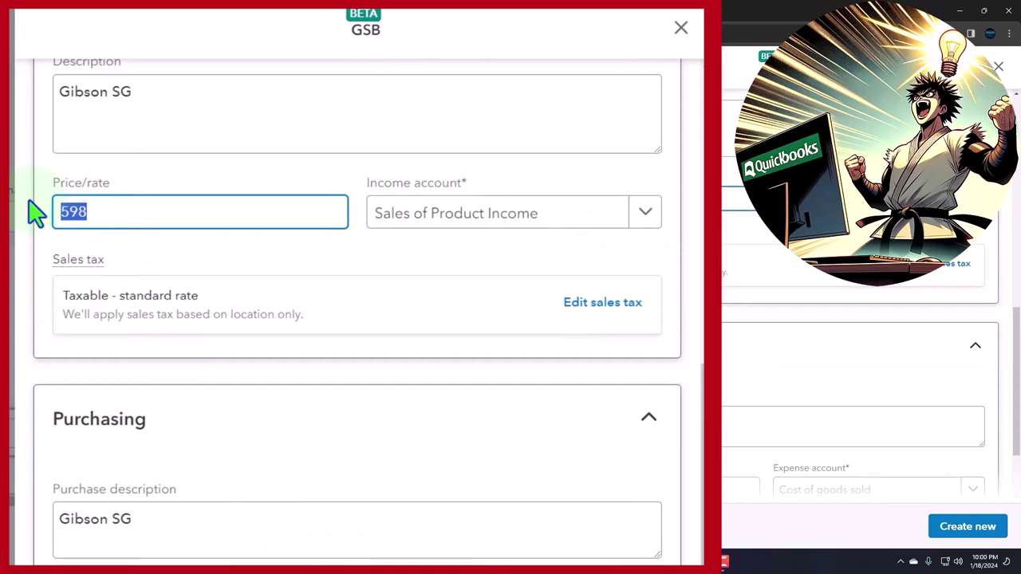
text(777)
key(Tab)
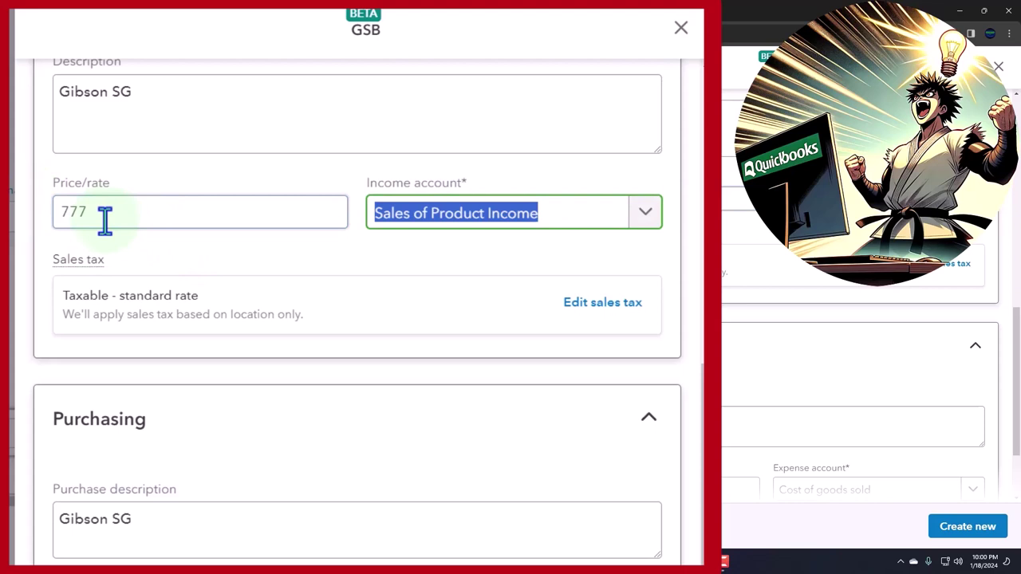
Choose Gibson USA as the preferred vendor and create the GSB item
scroll(79, 222, down, 2)
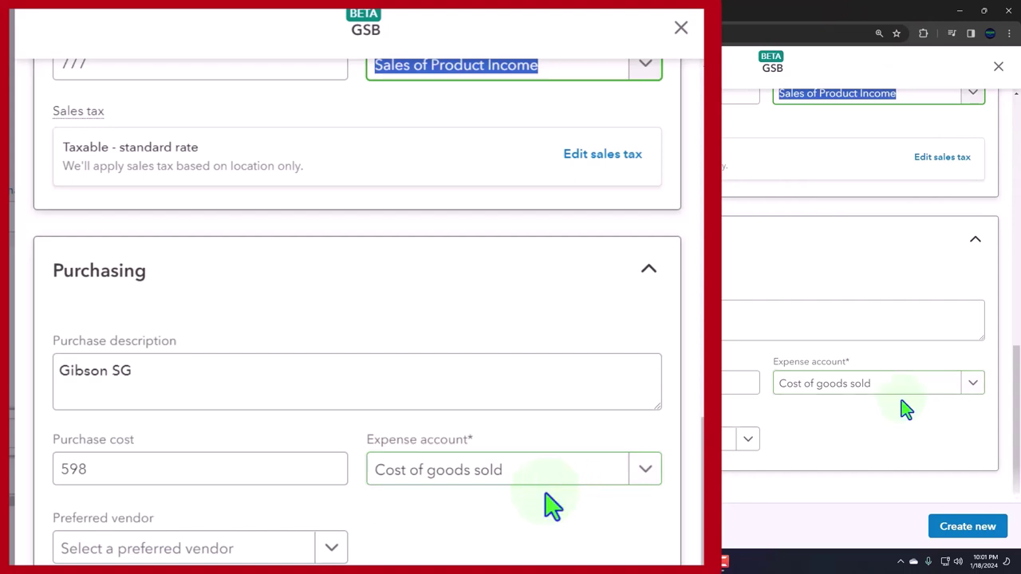
click(293, 559)
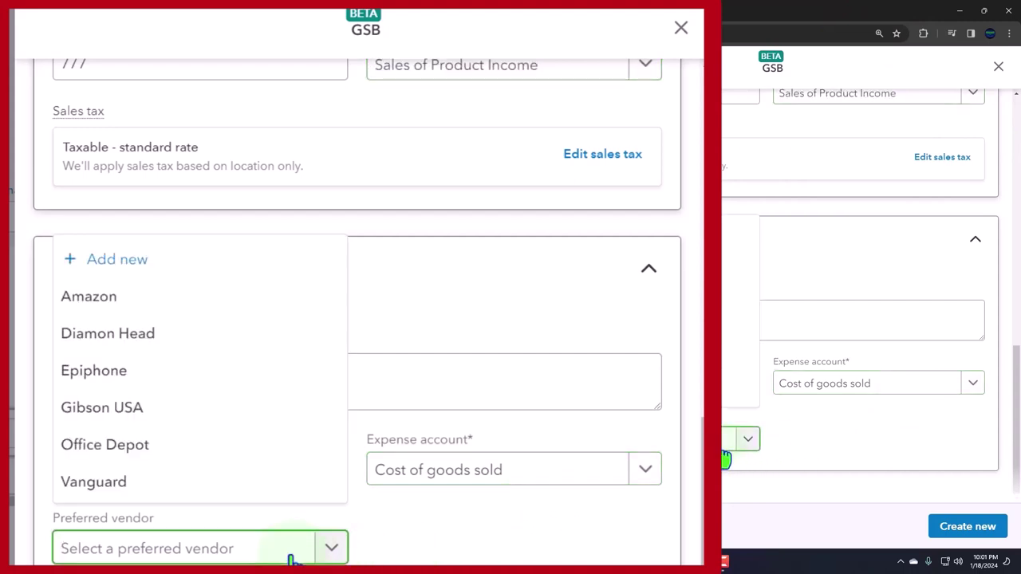
click(131, 409)
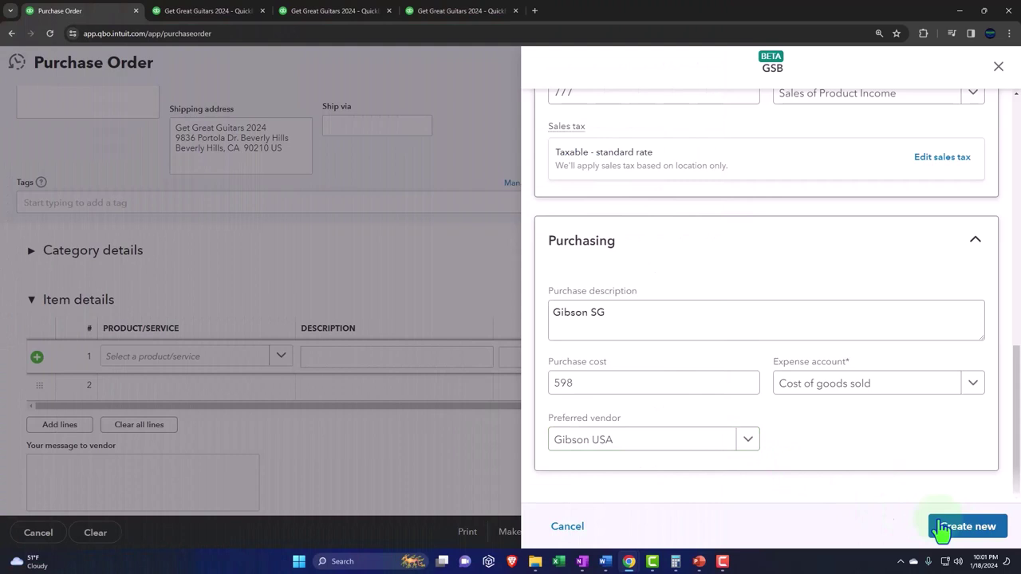
key(Return)
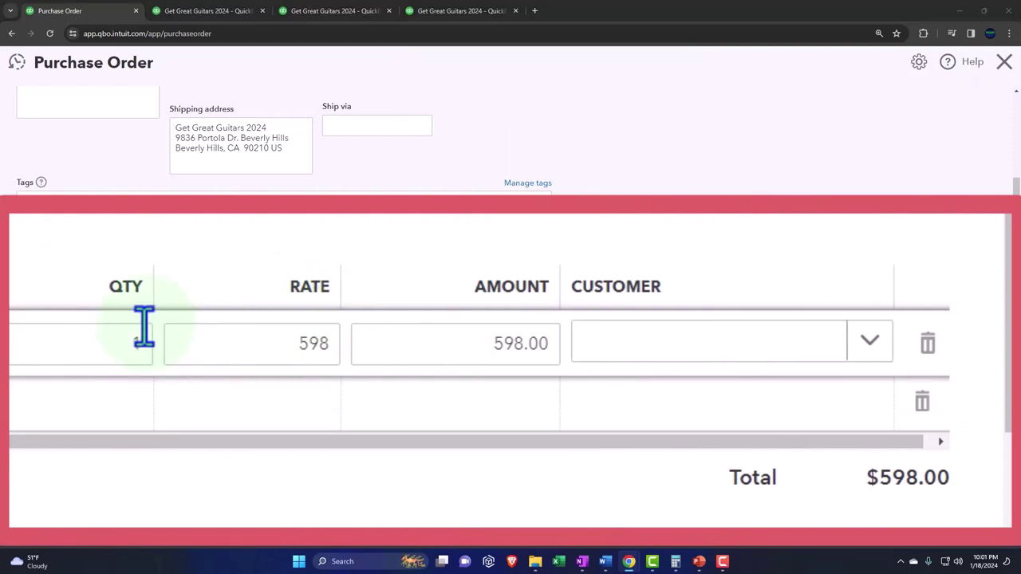
Set the quantity on the GSB line of the purchase order to 10
click(104, 341)
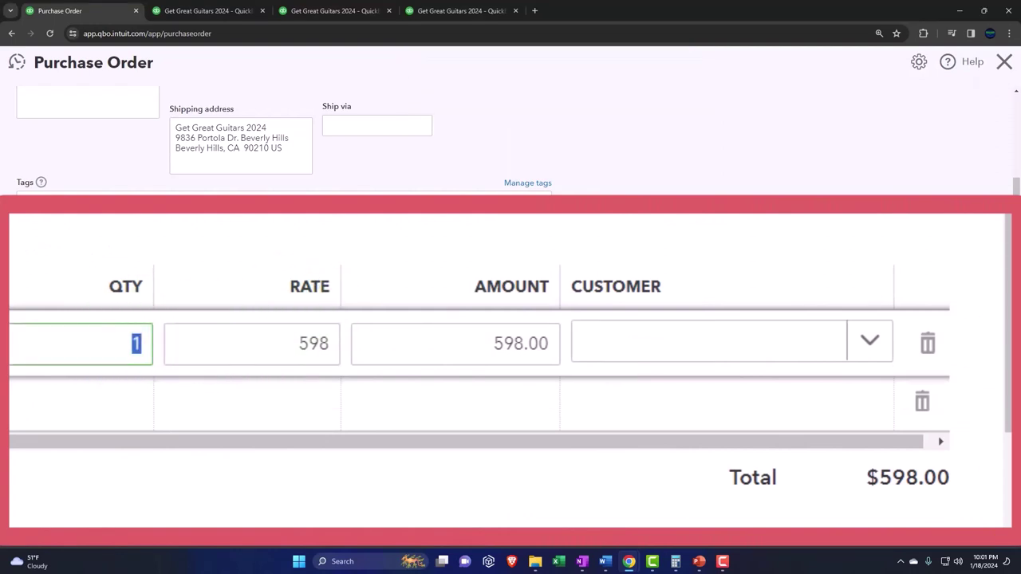
text(10)
key(Tab)
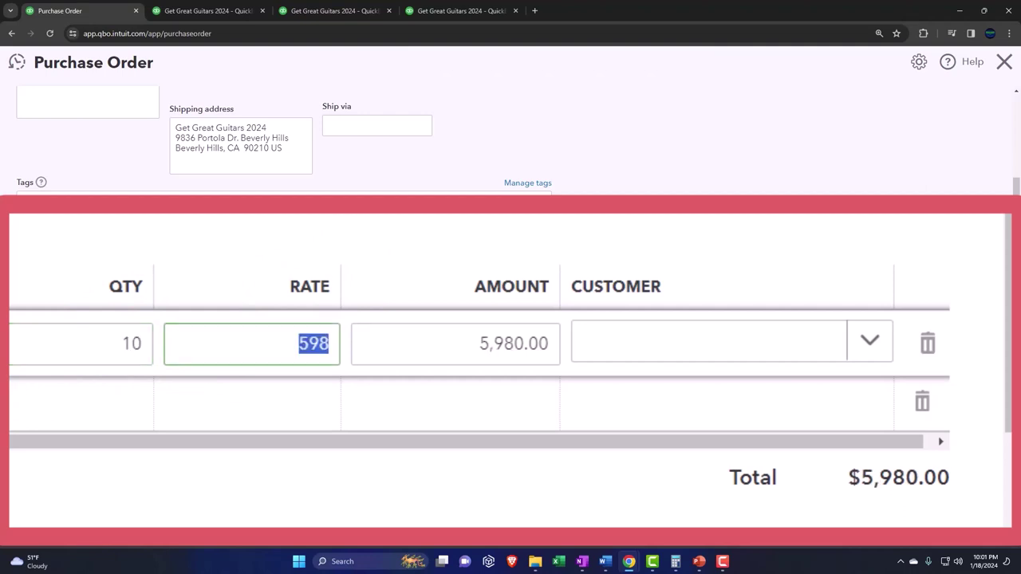
Add Music Stuff Store as a new customer, assign it to the GSB line, and save the customer record
key(Tab)
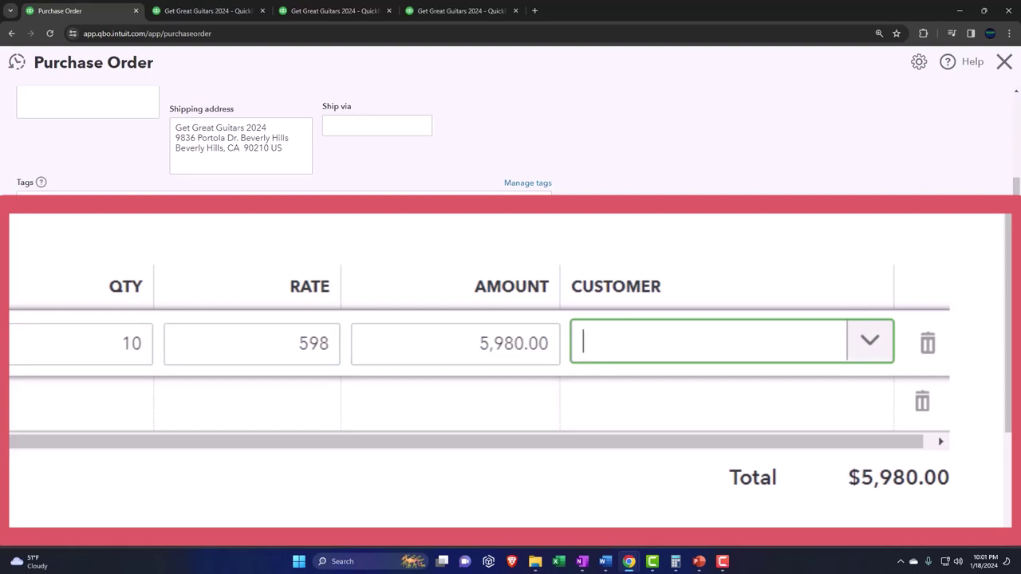
text(Music )
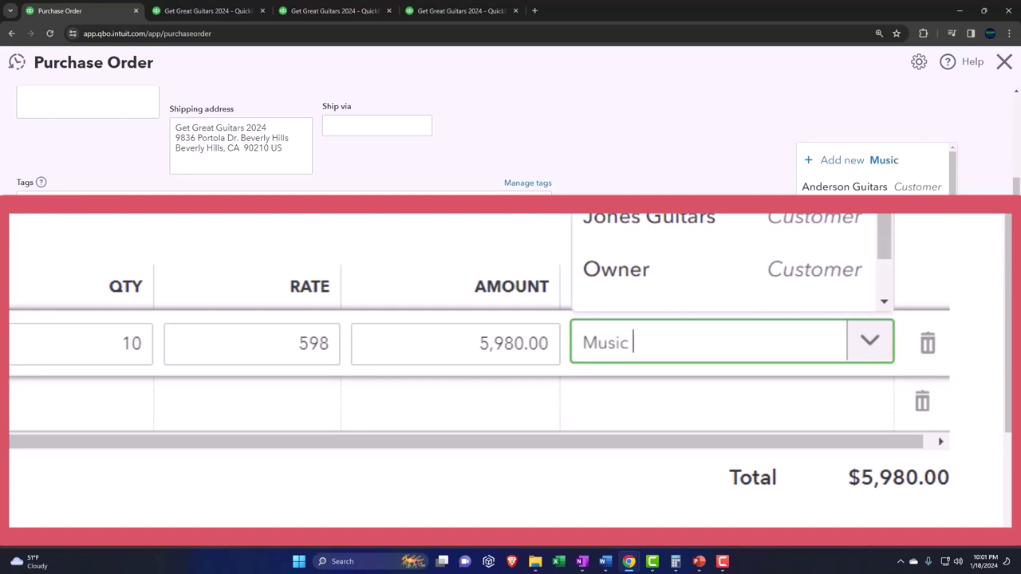
text(Stuff)
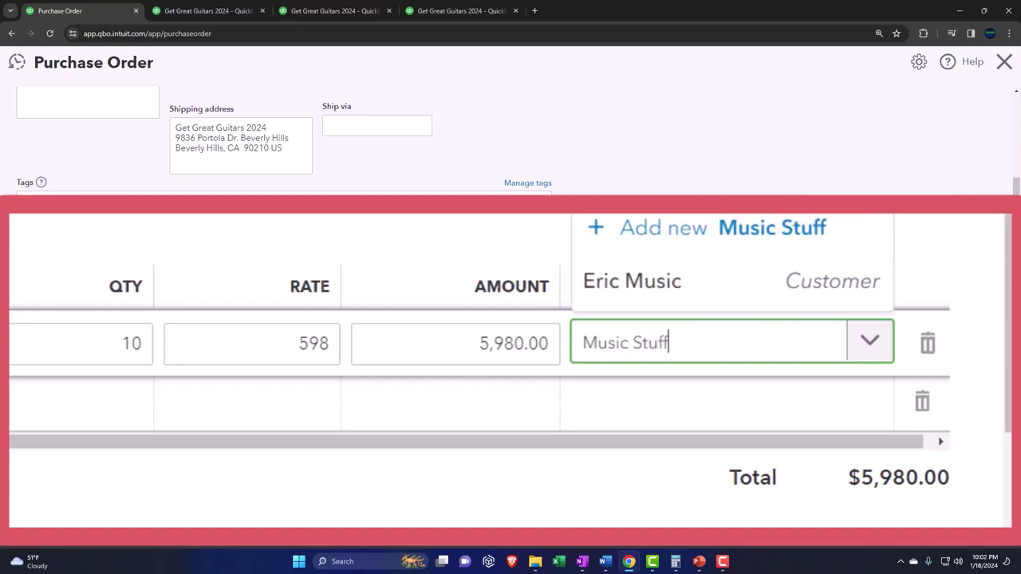
text( Stor)
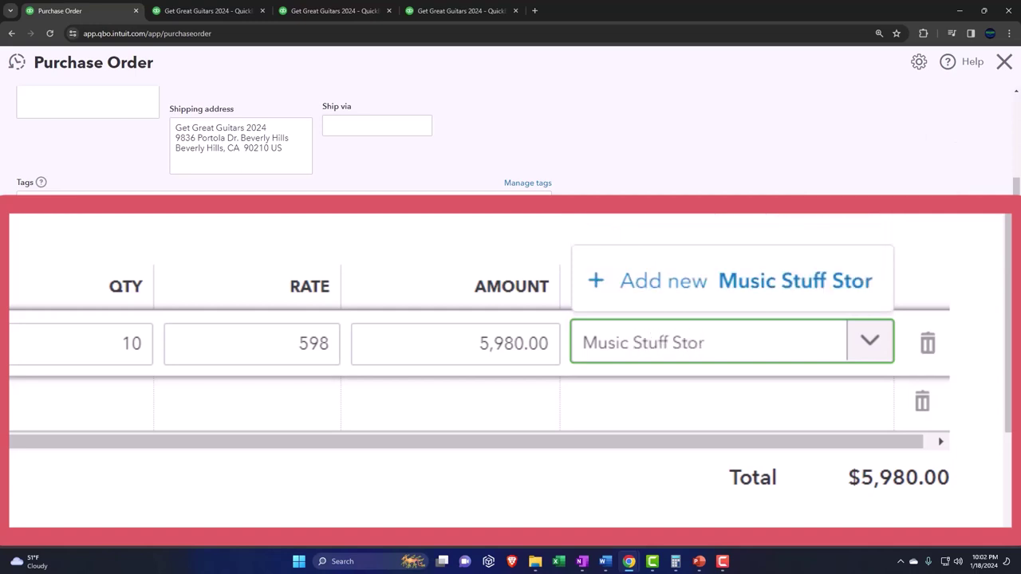
text(e)
key(Return)
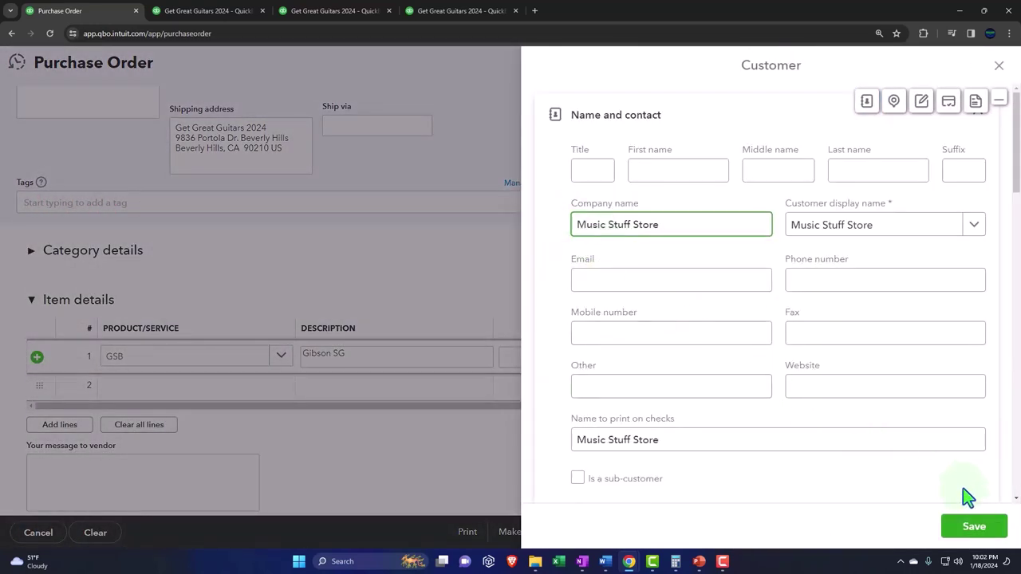
click(974, 528)
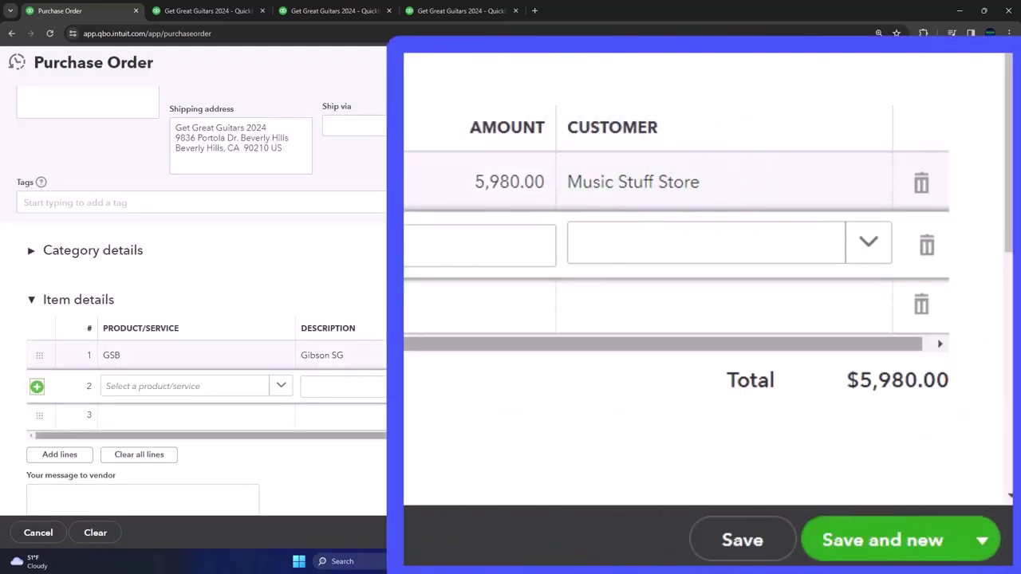
Save and close the purchase order
scroll(785, 323, down, 1)
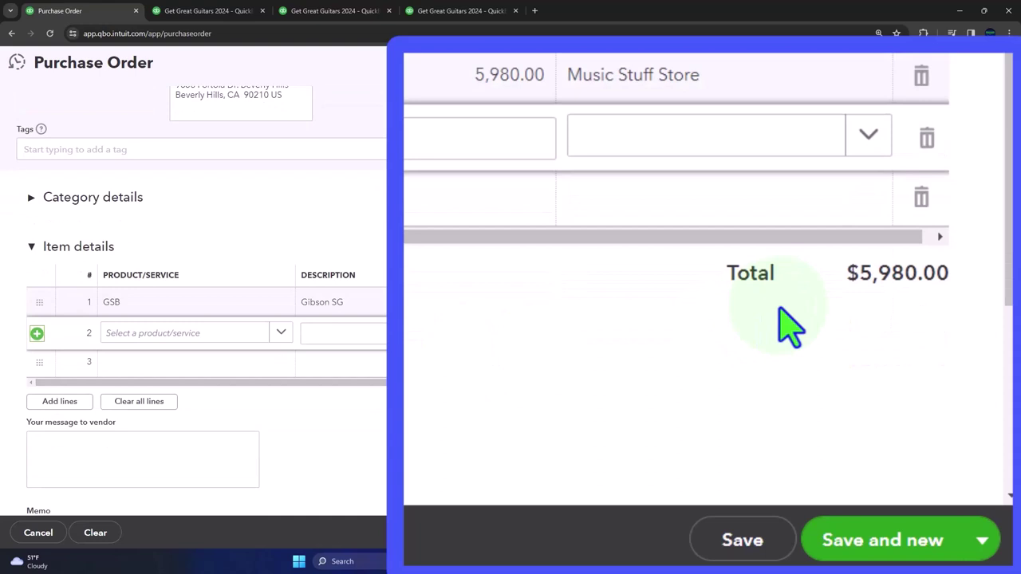
click(983, 541)
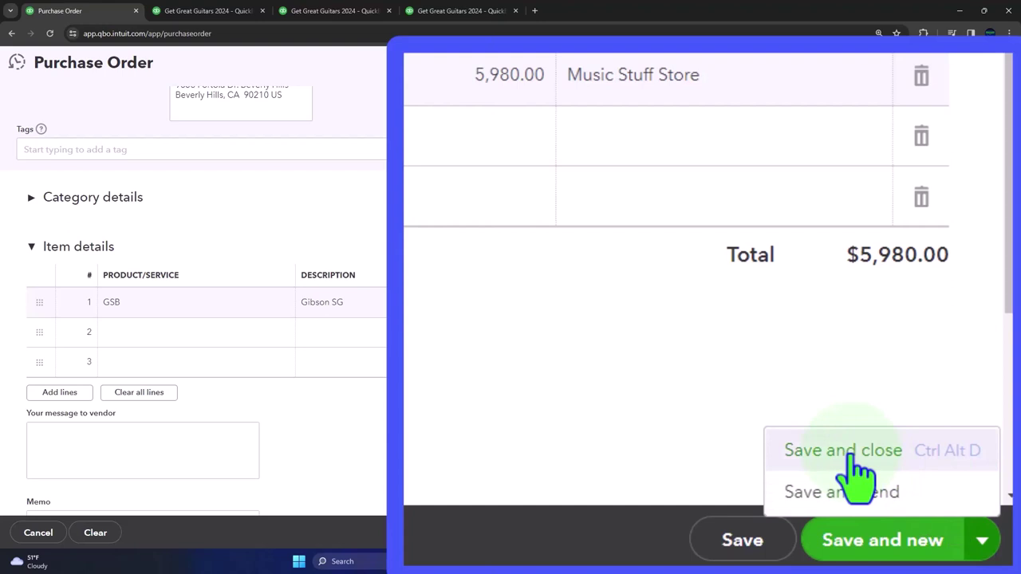
click(941, 490)
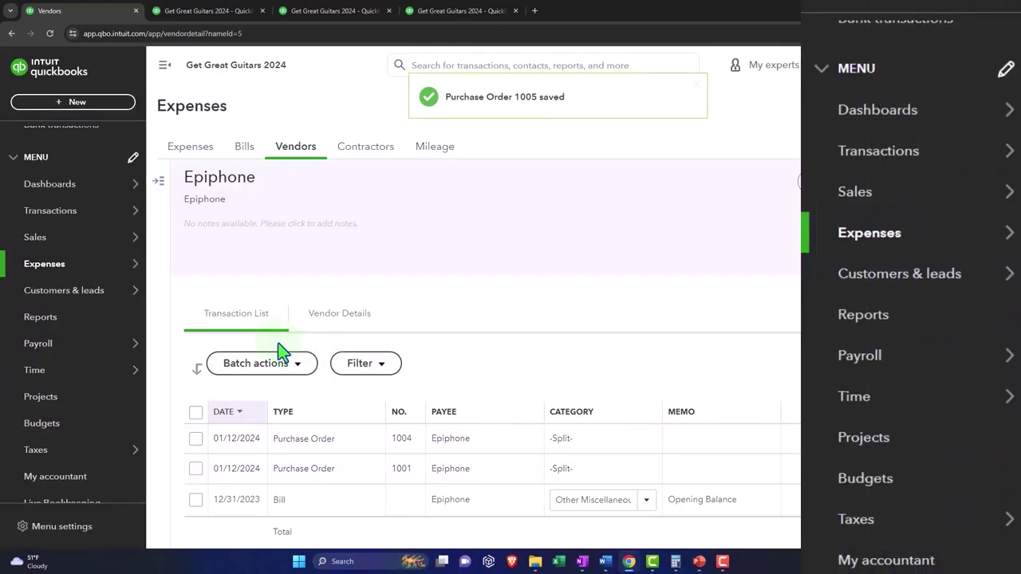
Open the expense transactions list and filter its purchase orders to Open status
mouse_move(42, 269)
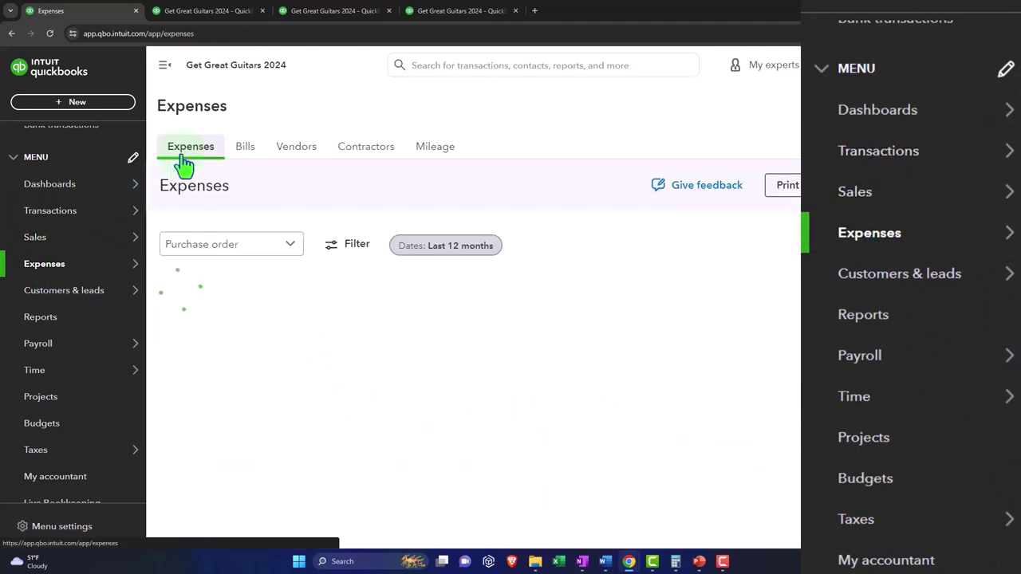
click(164, 66)
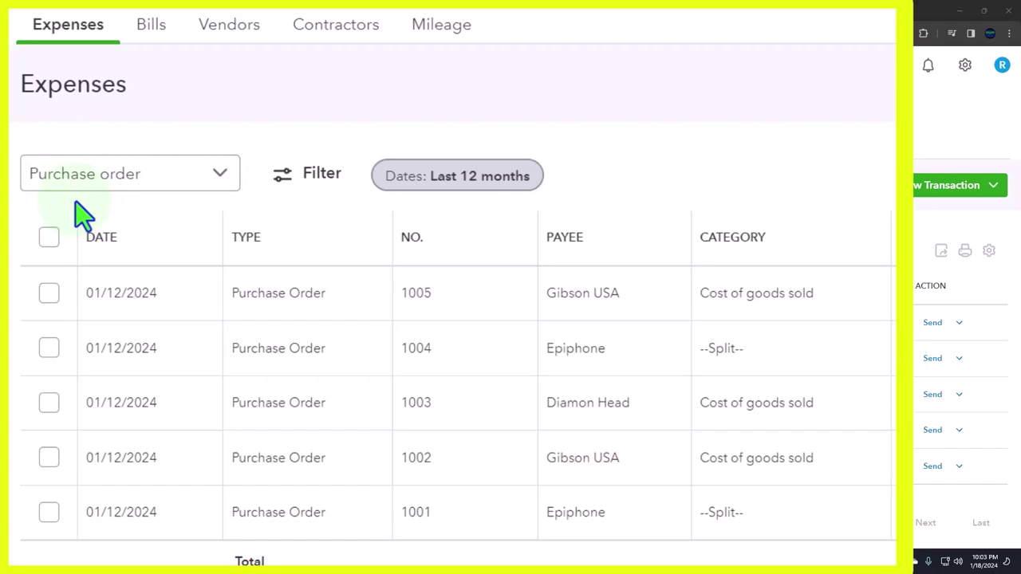
click(297, 185)
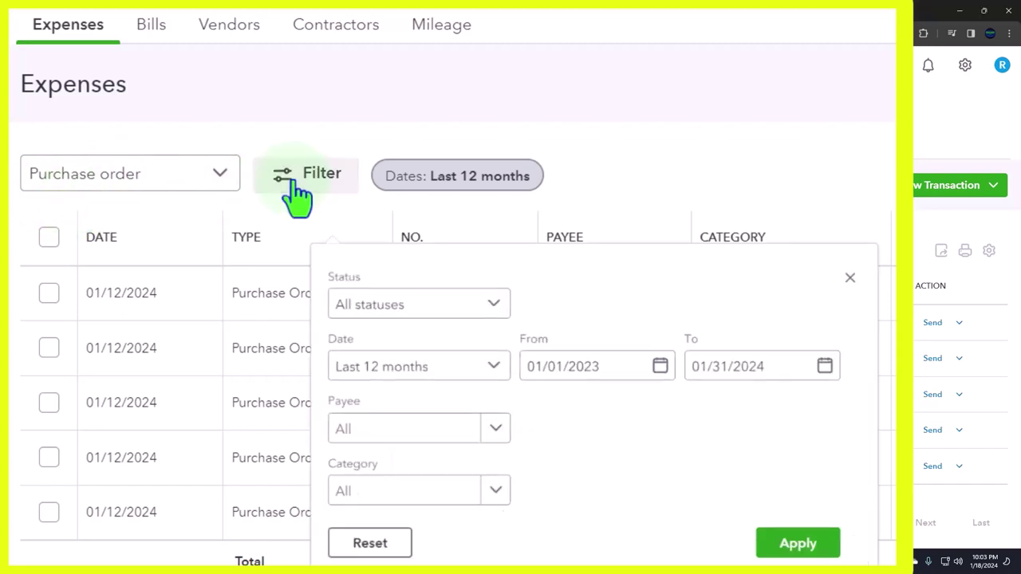
click(474, 291)
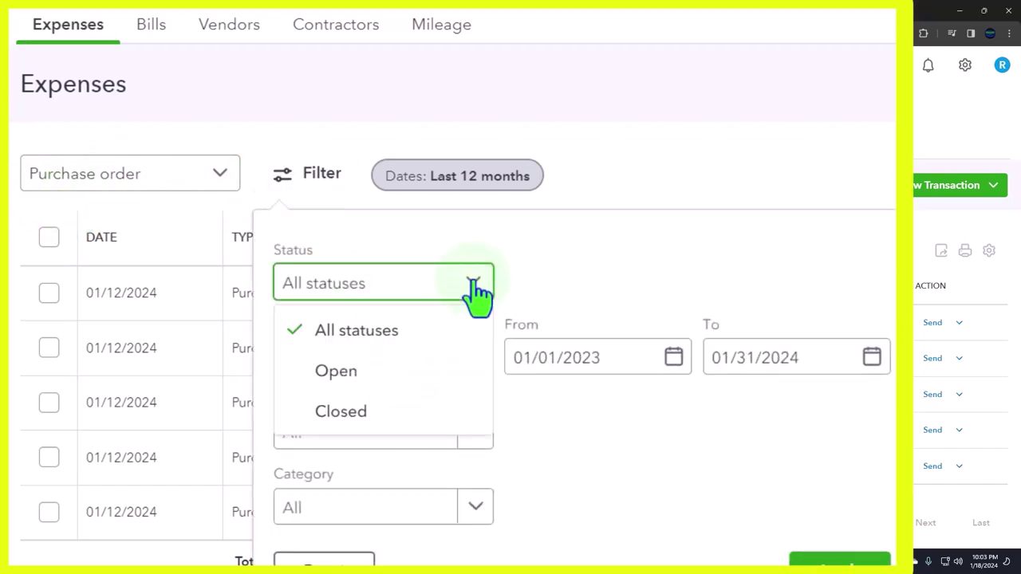
click(366, 374)
click(830, 562)
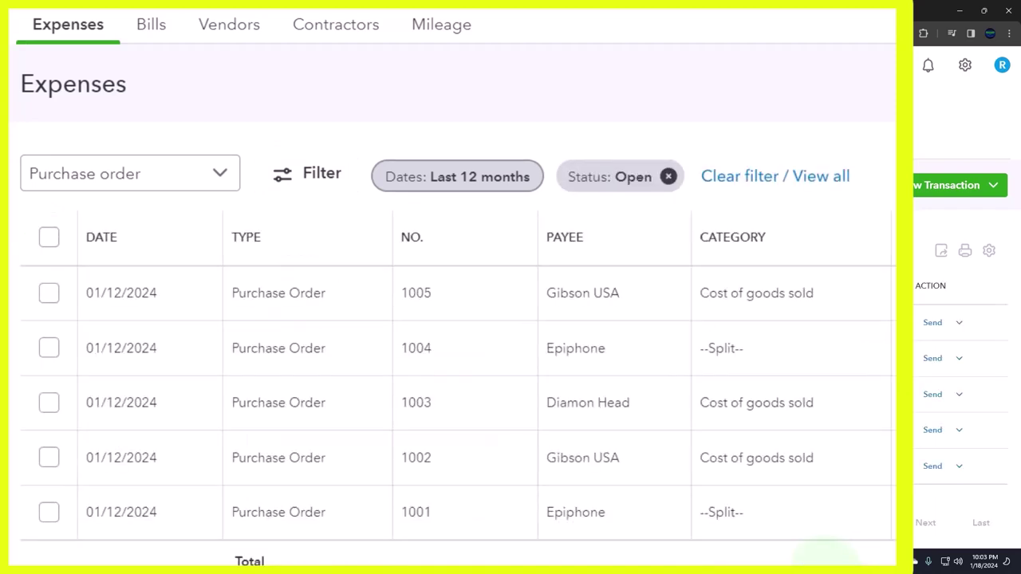
Filter the purchase orders to Closed status, and switch the list to all transactions
click(216, 177)
click(301, 185)
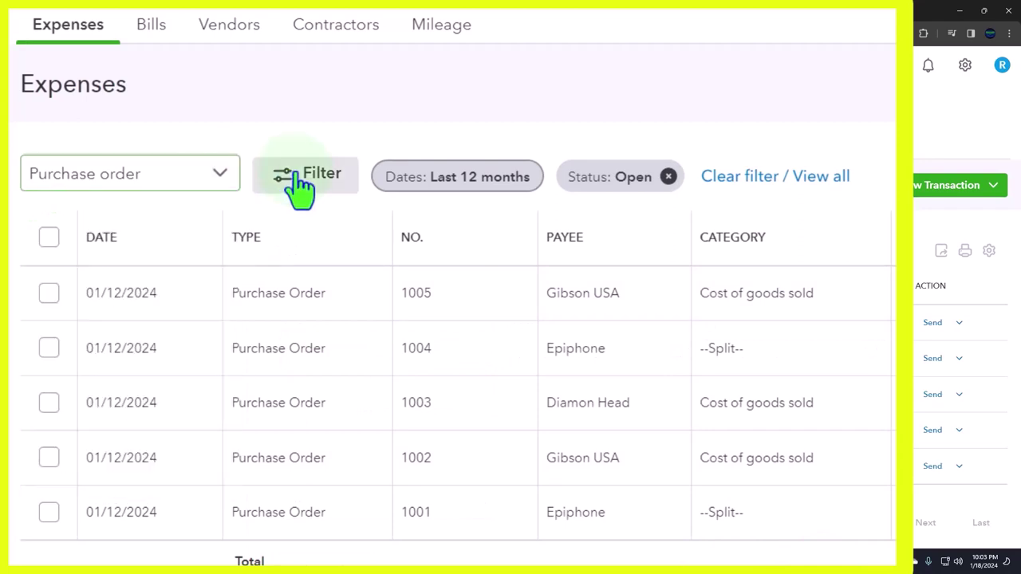
click(472, 285)
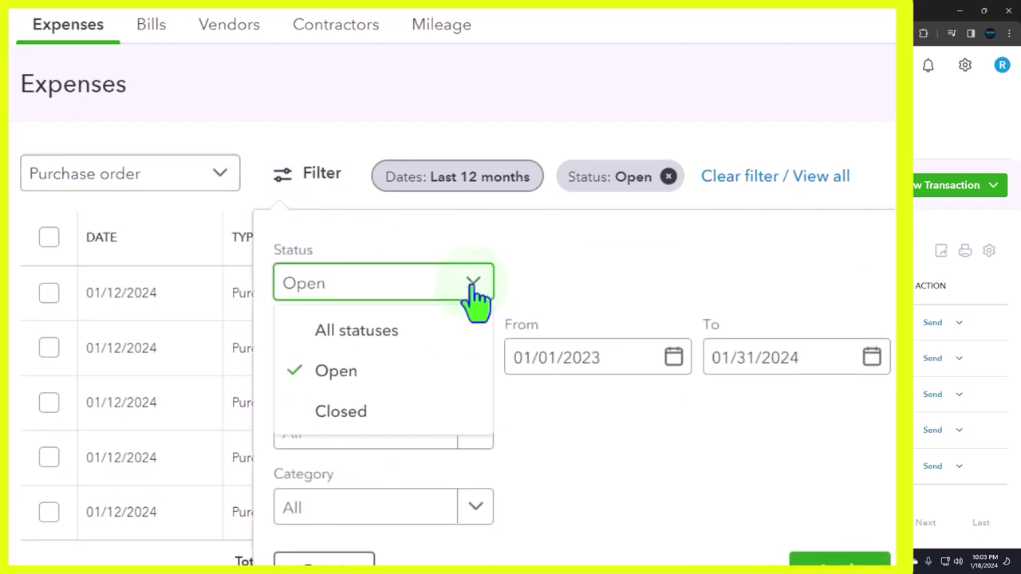
click(425, 415)
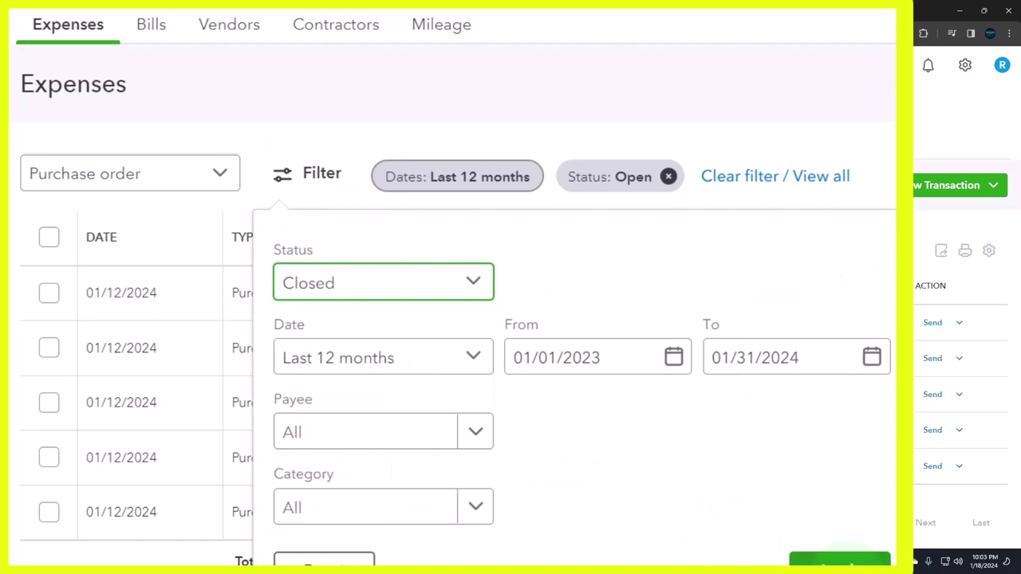
click(833, 563)
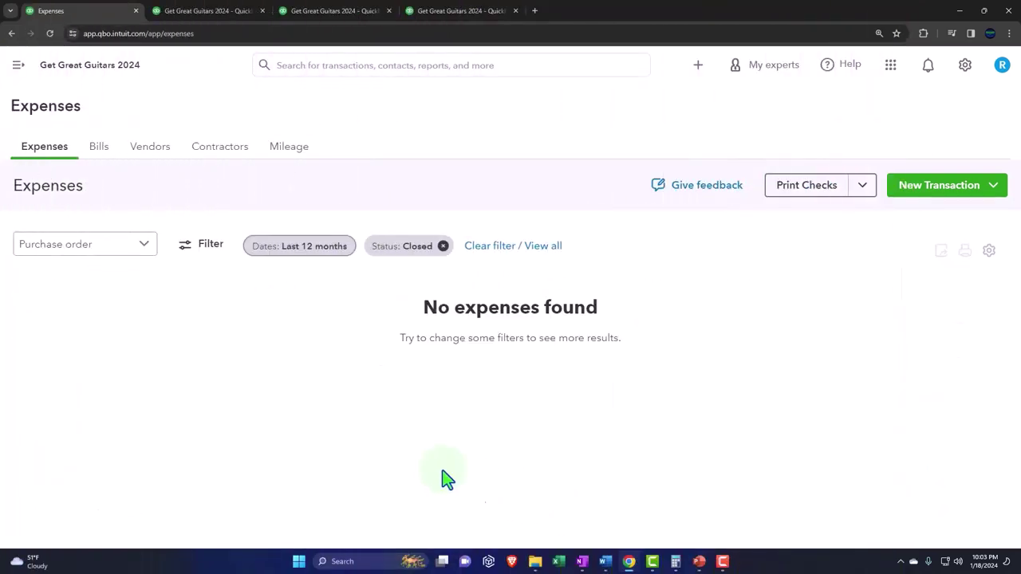
click(146, 256)
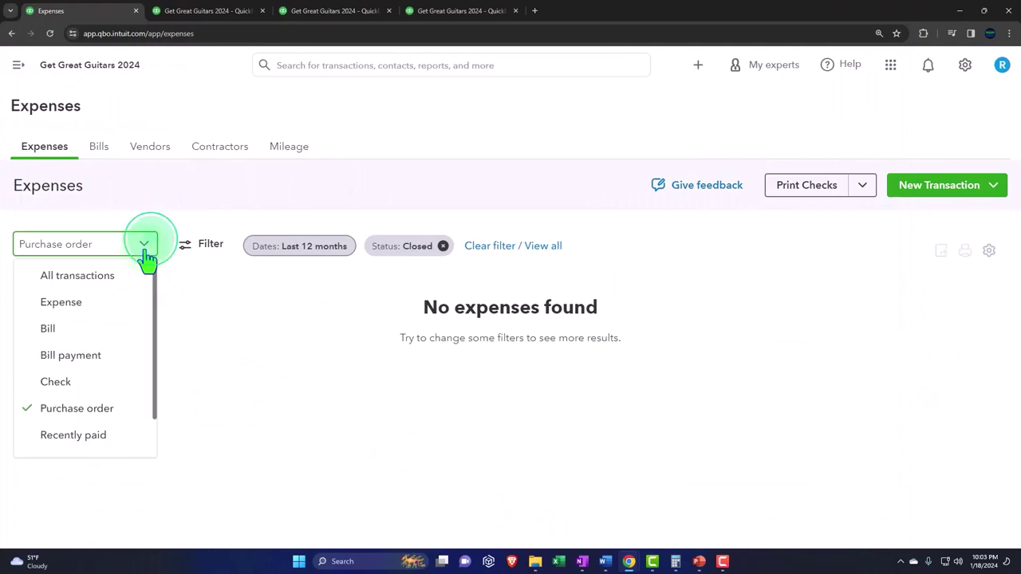
click(112, 276)
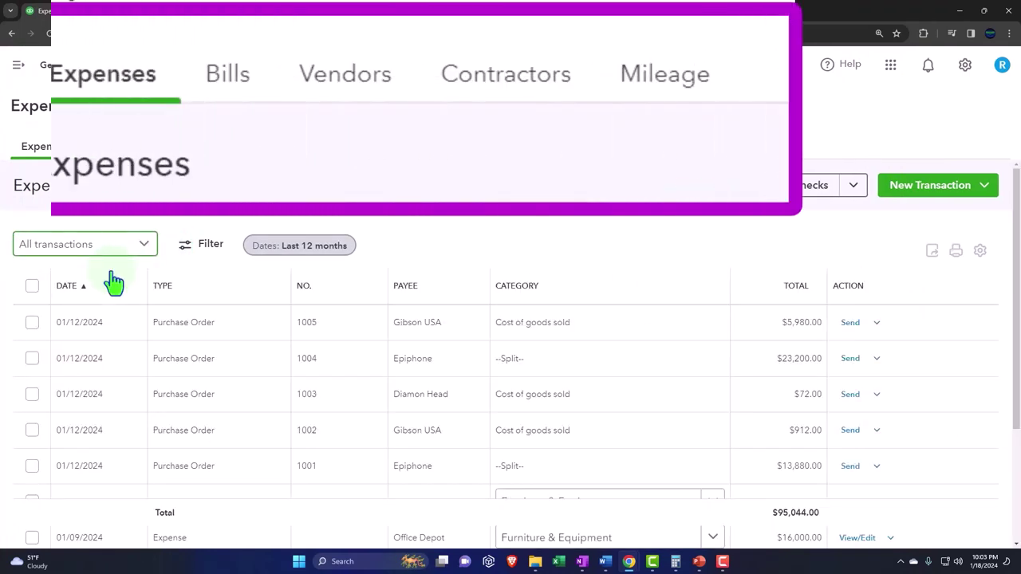
Open the vendor list and filter it to vendors with unbilled purchase orders to examine their open orders
click(486, 104)
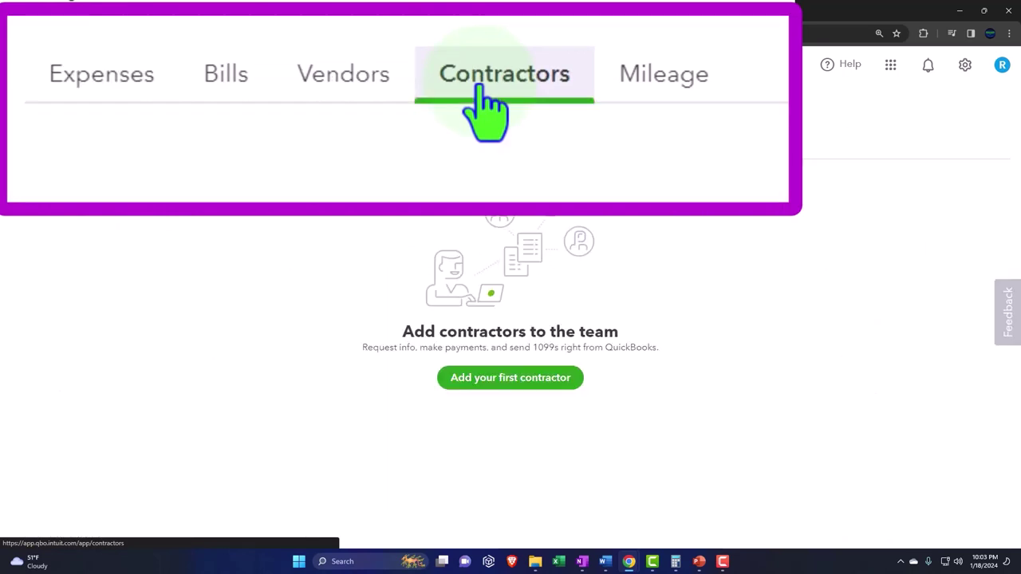
click(356, 104)
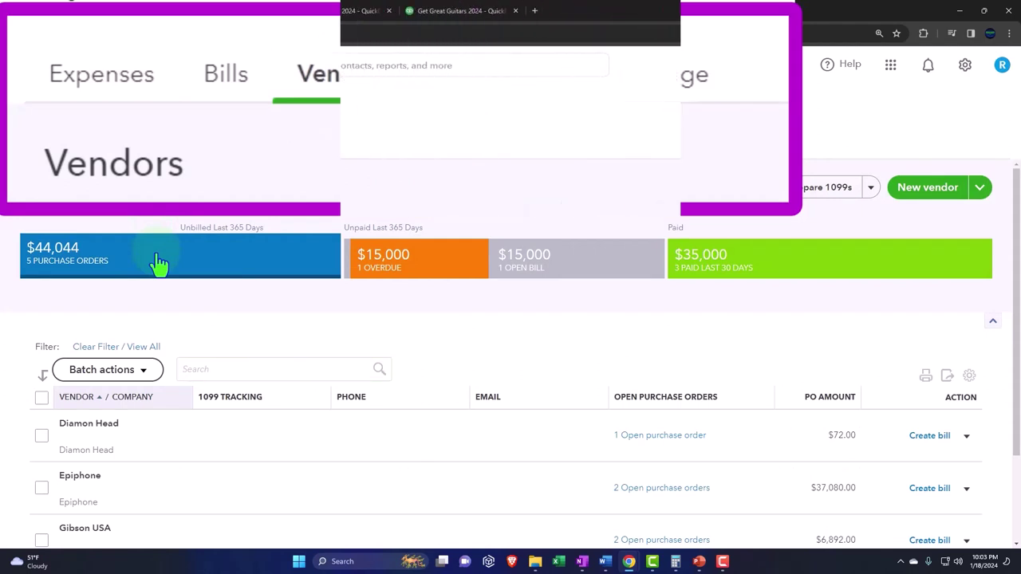
scroll(160, 263, down, 2)
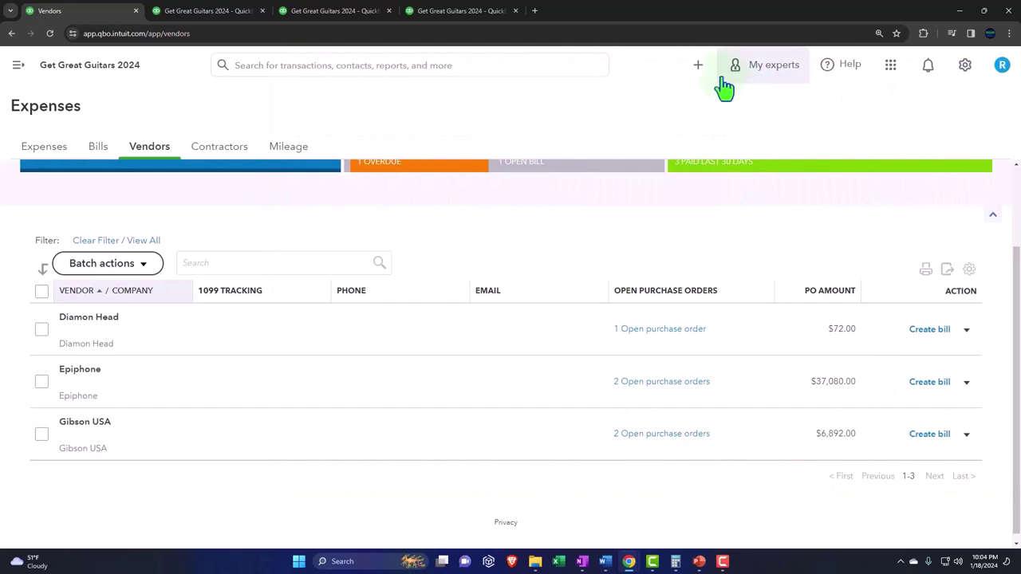
click(698, 67)
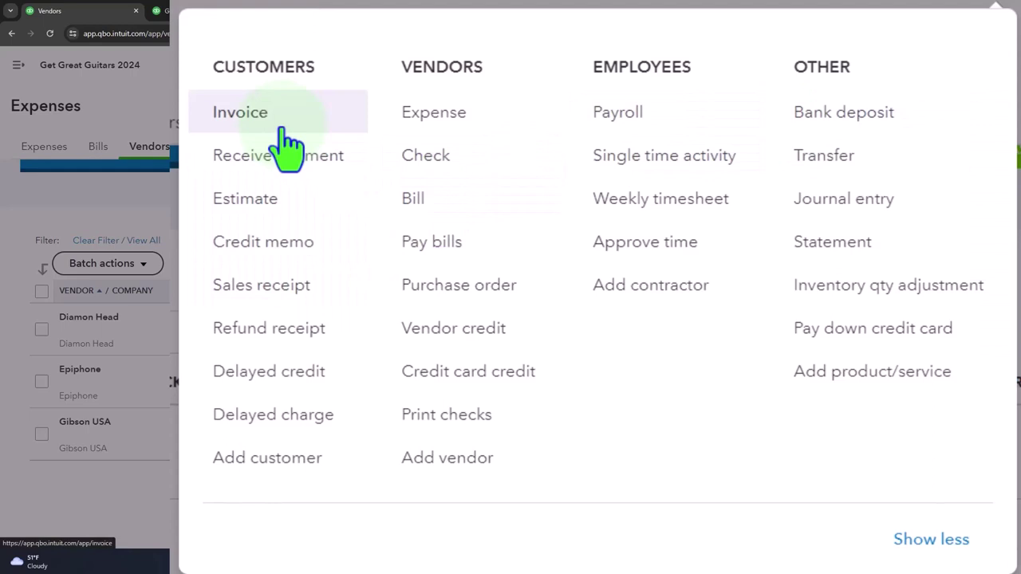
click(358, 459)
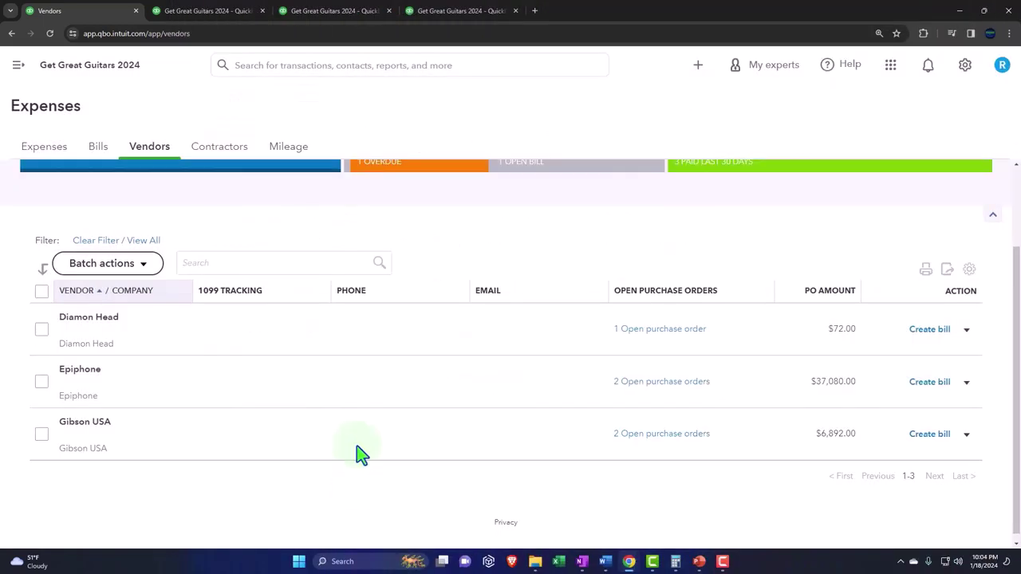
Rerun the Trial Balance report as of January 31, 2024 and examine its account balances
click(220, 17)
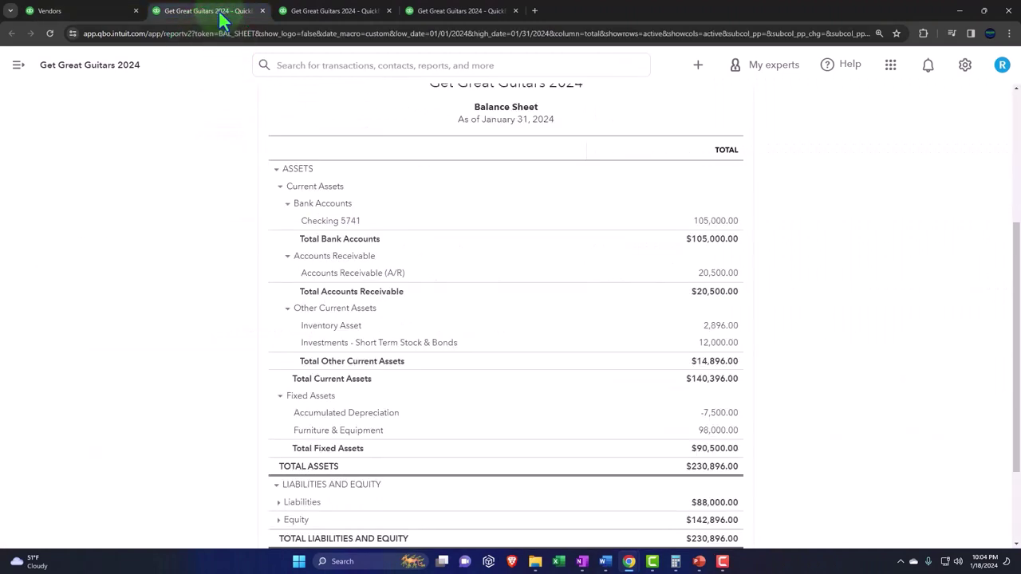
click(339, 11)
click(447, 14)
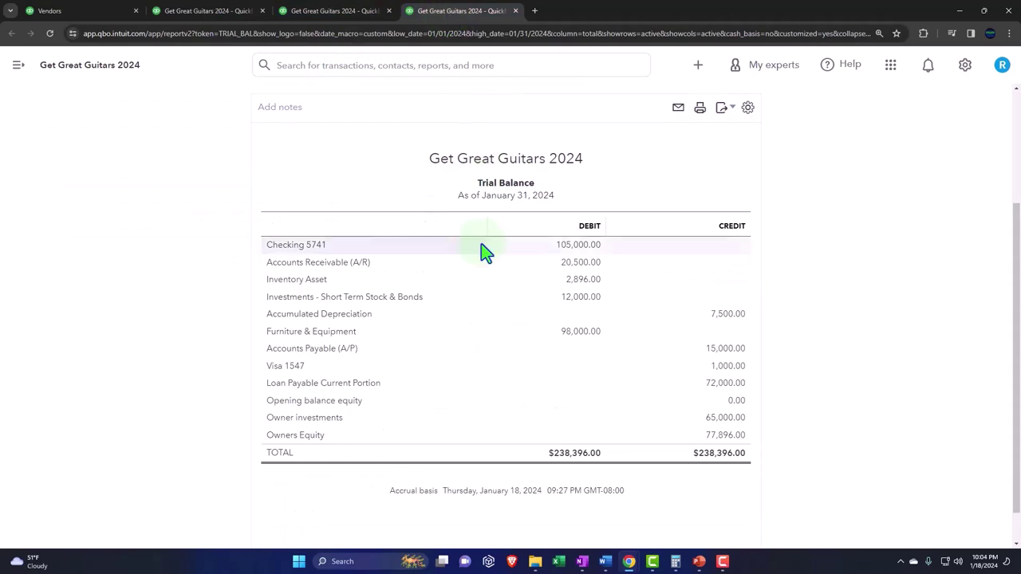
scroll(481, 243, up, 3)
click(467, 213)
scroll(244, 330, down, 3)
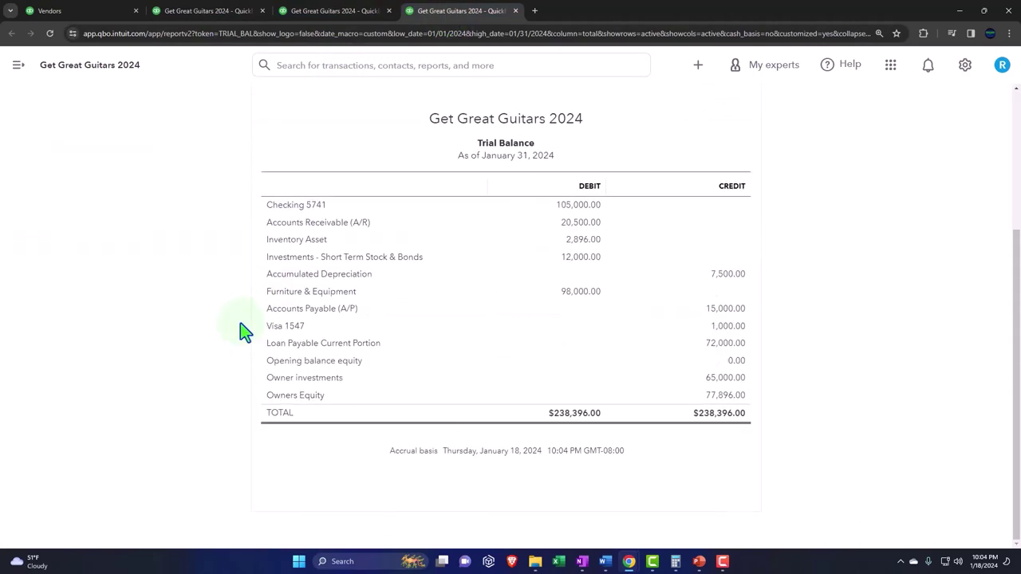
key(ctrl+plus)
key(ctrl+plus)
key(ctrl+plus)
key(ctrl+plus)
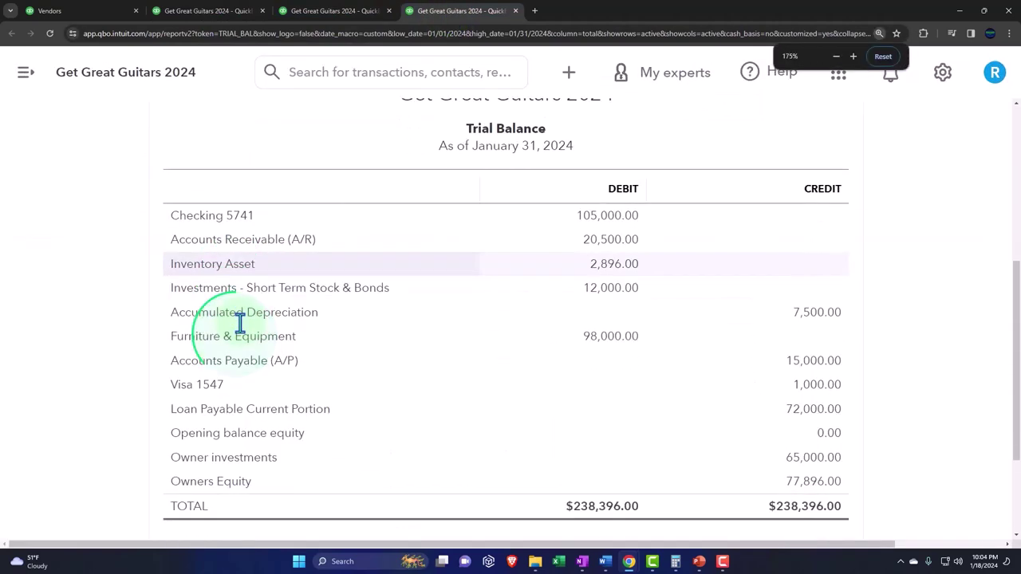